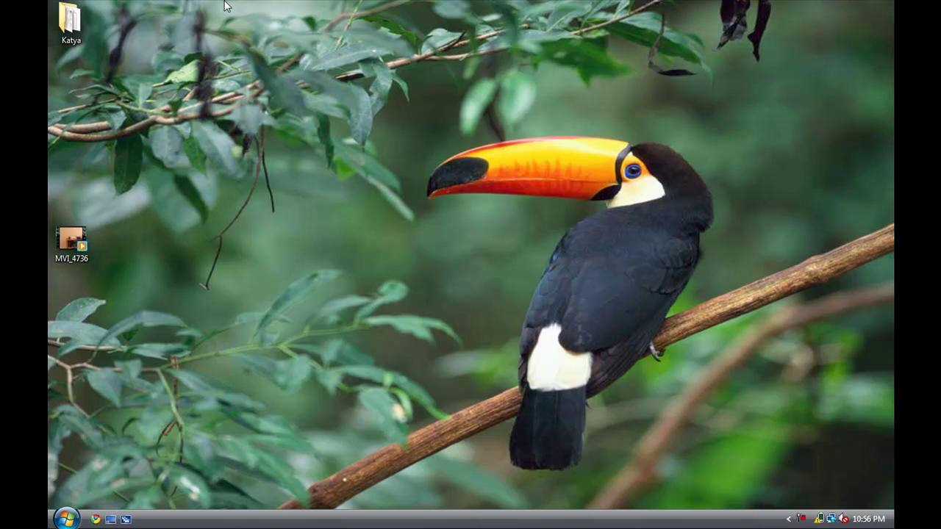
- Launch Chrome from the dock and search Google for 'virtual dub'
mouse_move(227, 6)
left_click(230, 23)
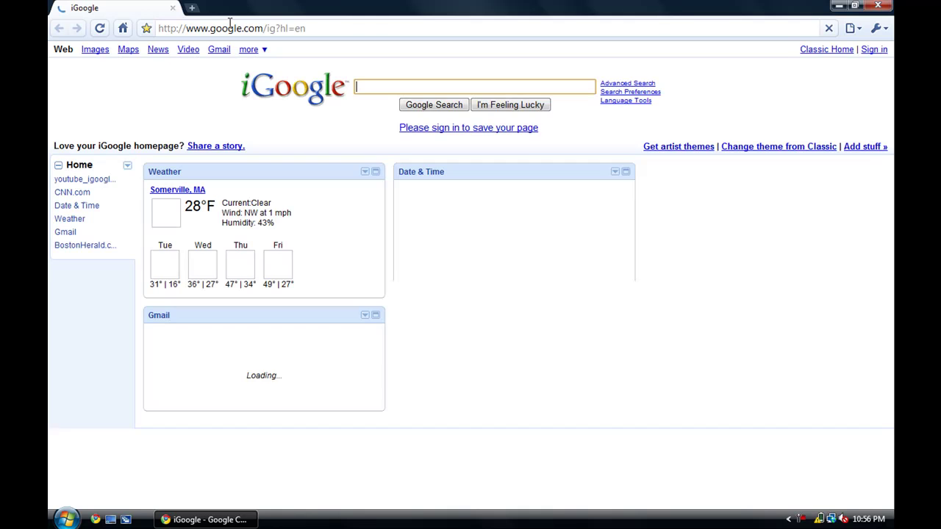
type("vi")
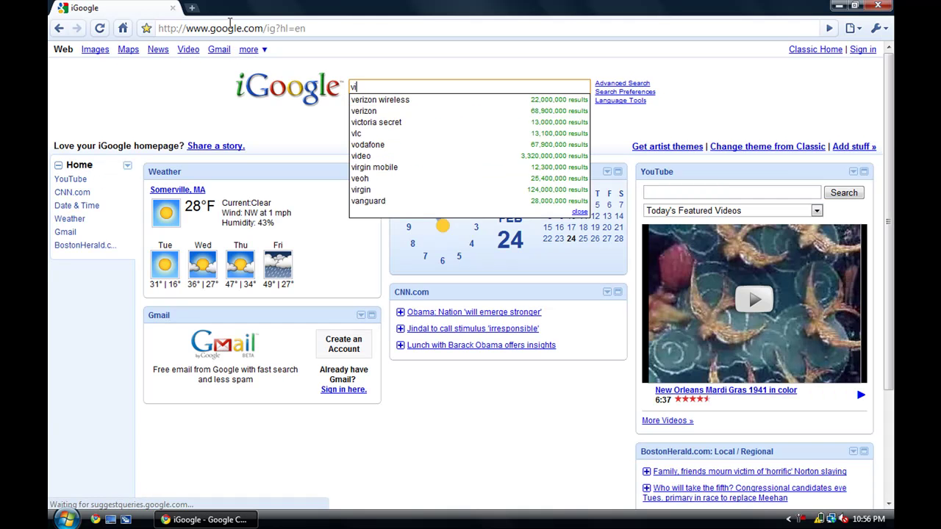
type("rtual en")
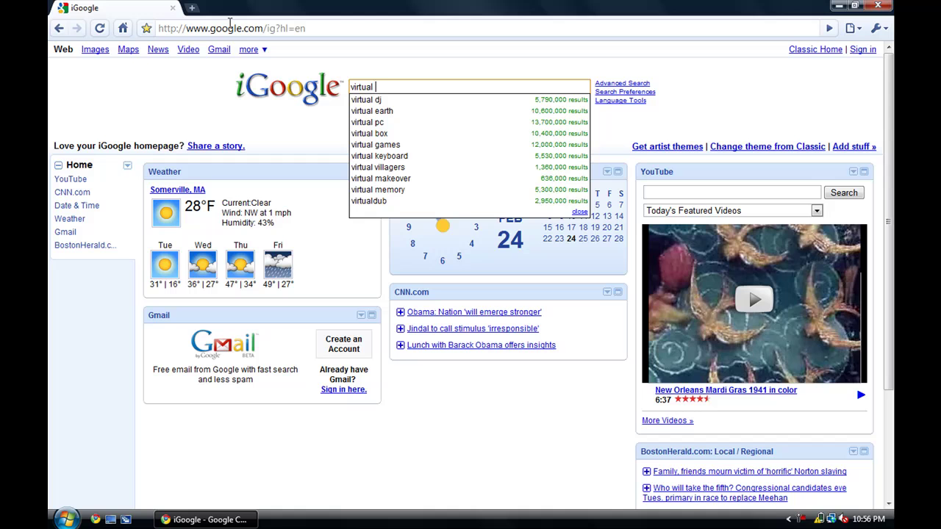
key("BackSpace")
key("BackSpace")
type("dub")
key("Return")
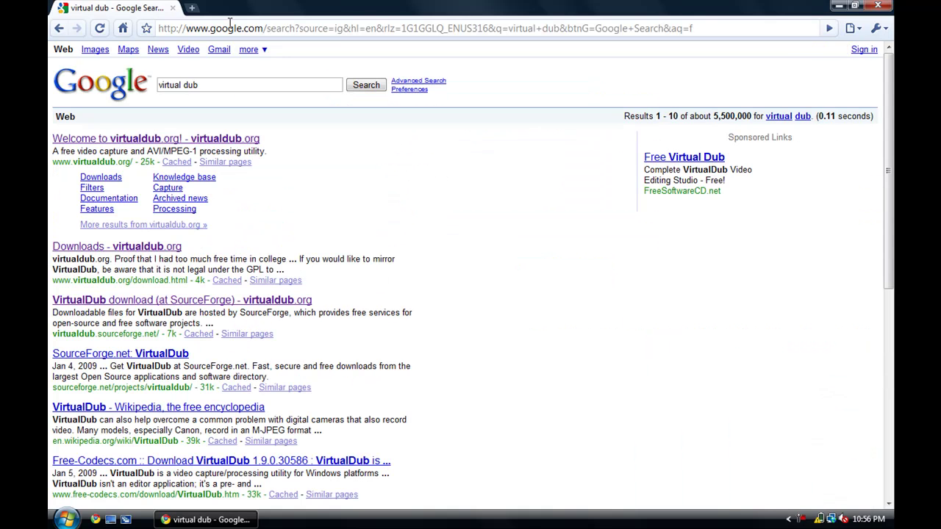
- Follow the virtualdub.org result, its download link, then 'VirtualDub at SourceForge'
left_click(187, 140)
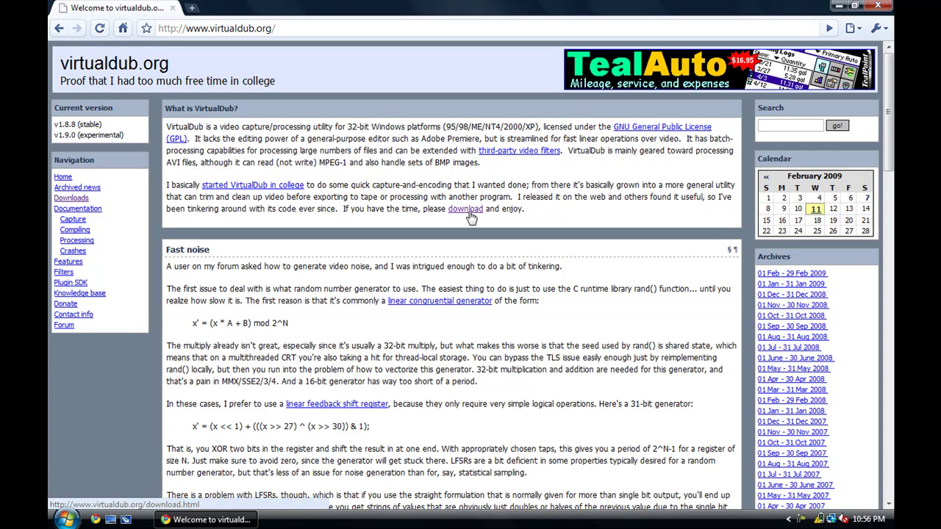
left_click(469, 213)
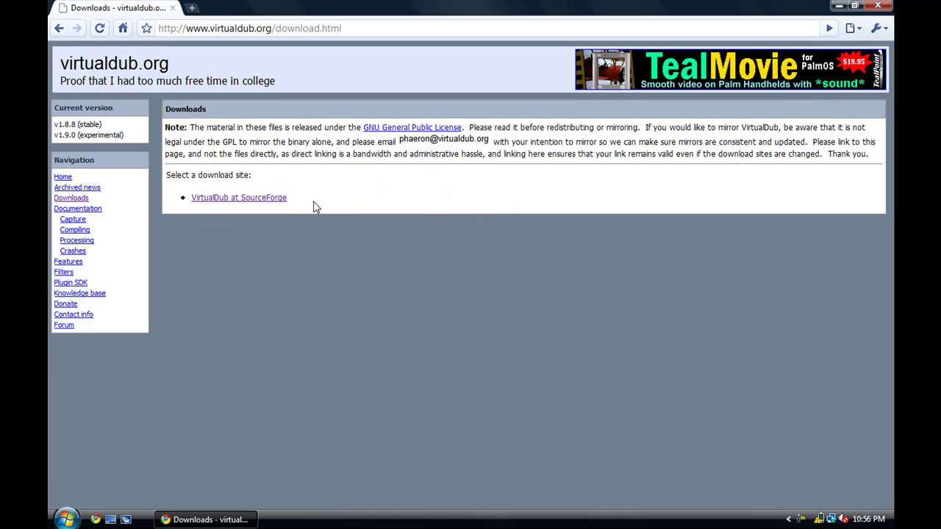
left_click(245, 199)
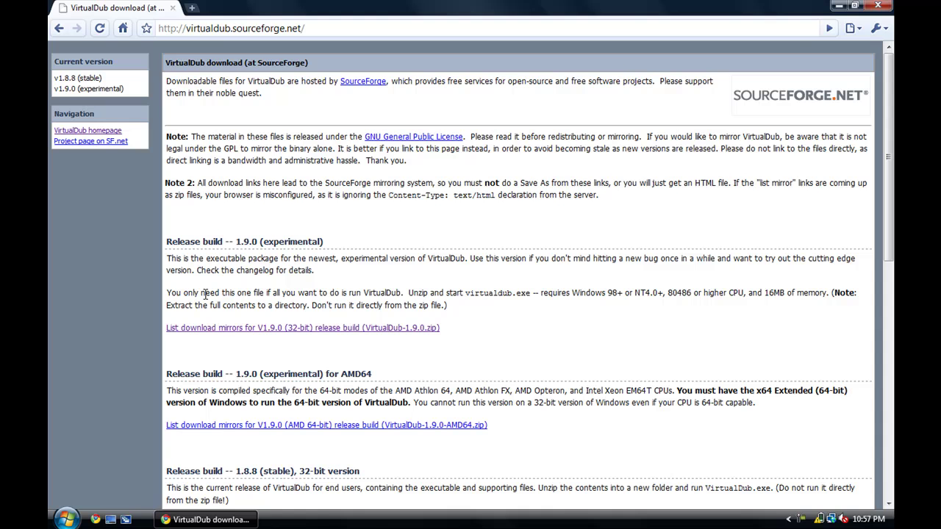
- Save the 32-bit V1.9.0 VirtualDub zip to the Desktop, then close Chrome
left_click(222, 329)
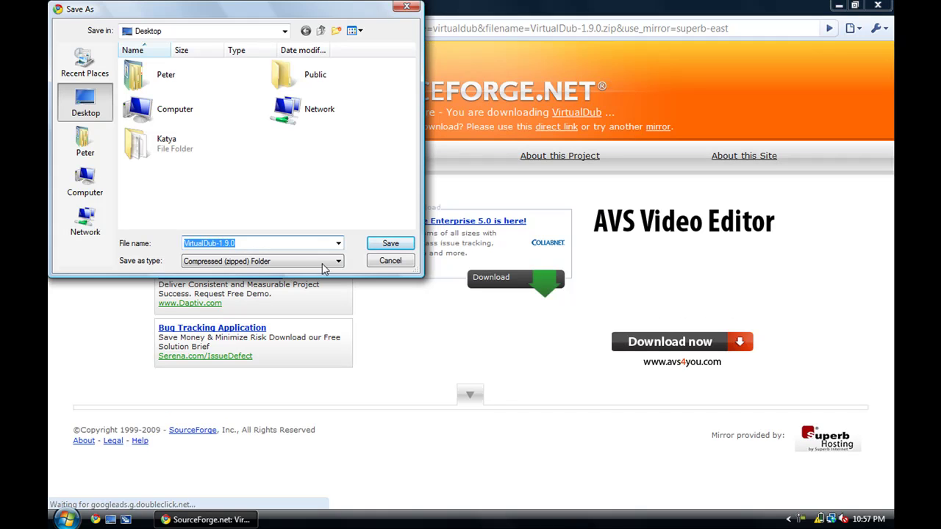
left_click(400, 248)
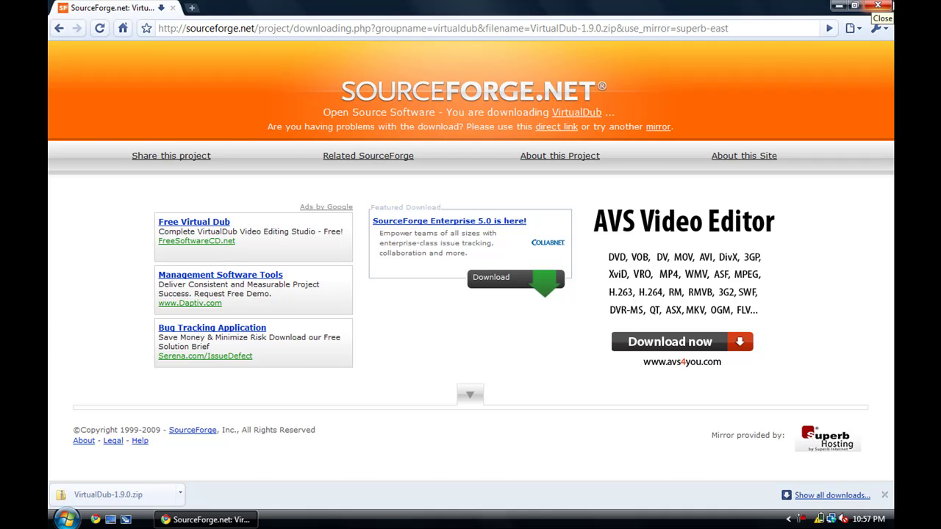
left_click(882, 6)
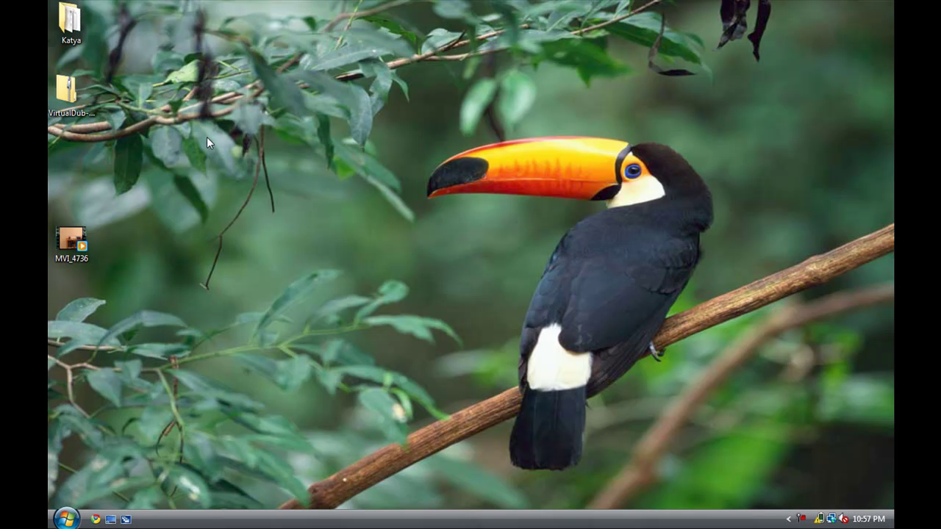
- Use Extract All on the desktop VirtualDub-1.9.0 zip to unpack its 15 items
left_click(62, 92)
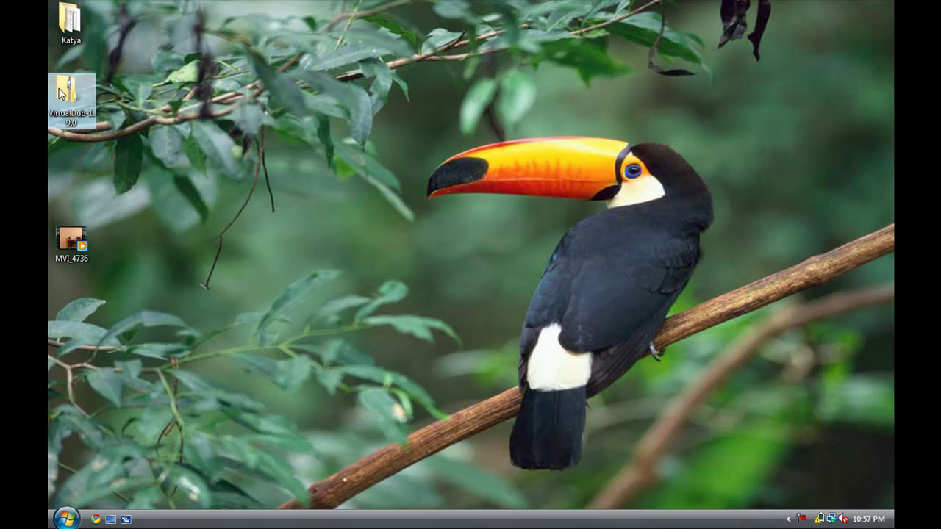
right_click(62, 91)
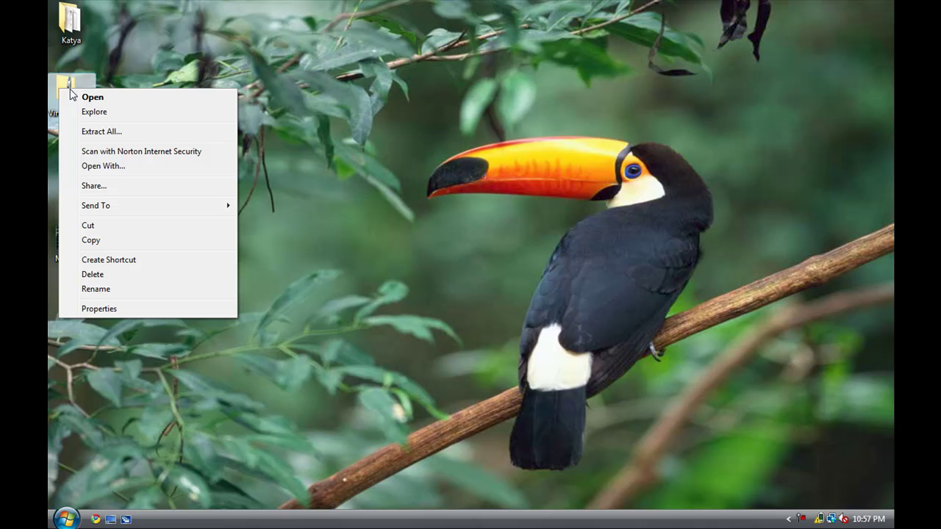
left_click(107, 133)
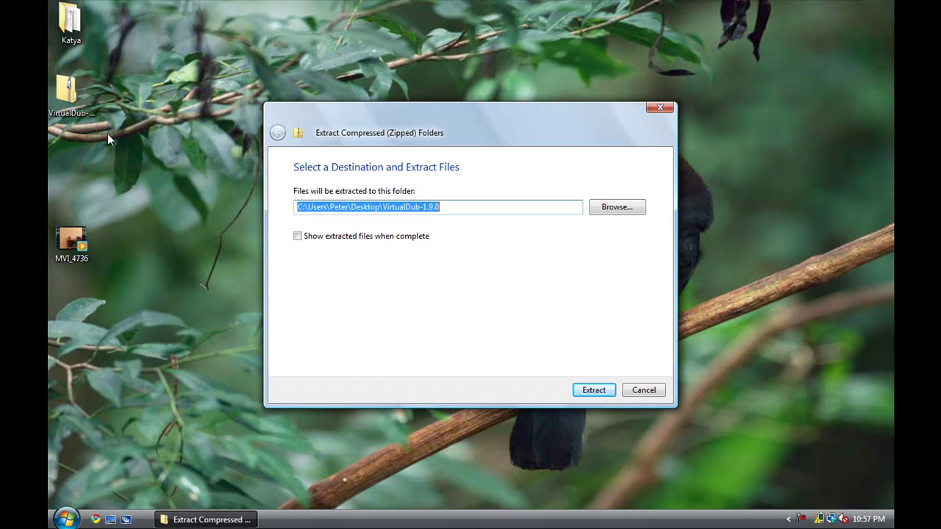
left_click(594, 391)
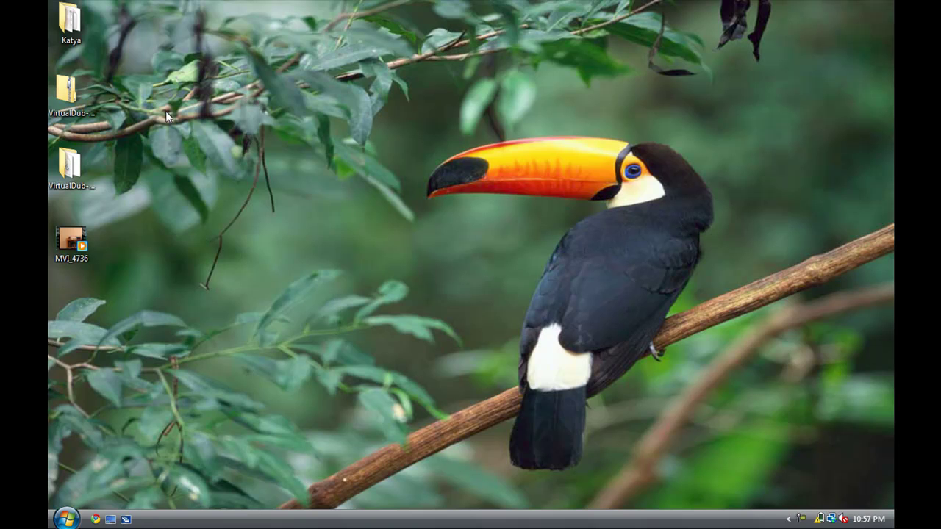
- Delete the downloaded VirtualDub zip from the desktop
left_click(52, 111)
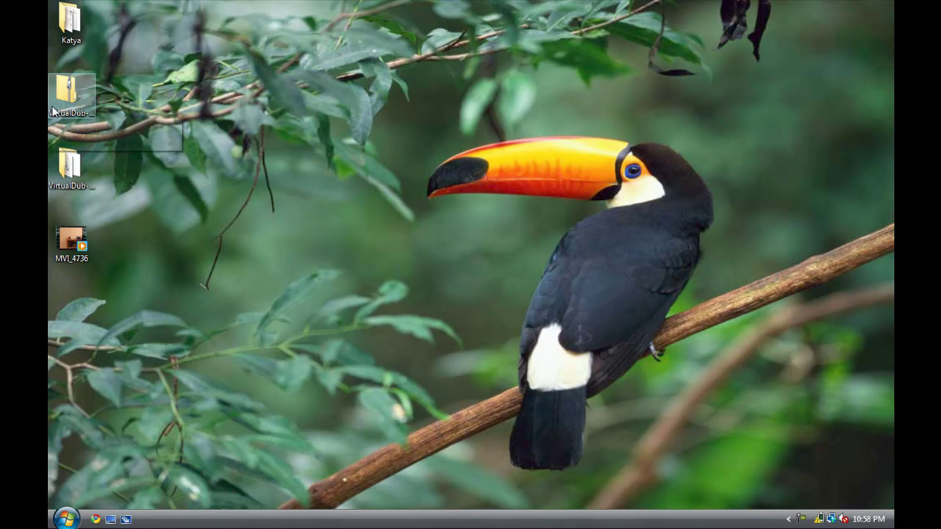
key("Delete")
key("Return")
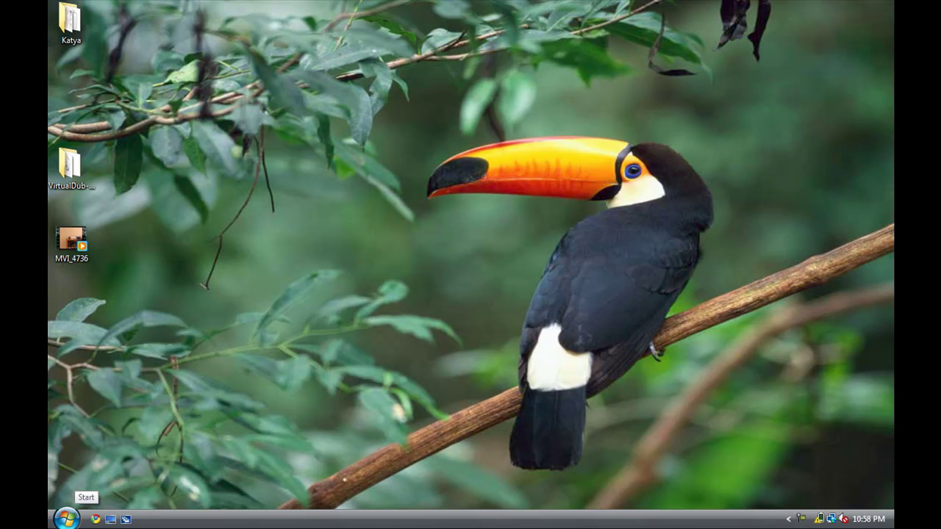
- Open Program Files on SW_Preload (C:) via Start > Computer
left_click(66, 518)
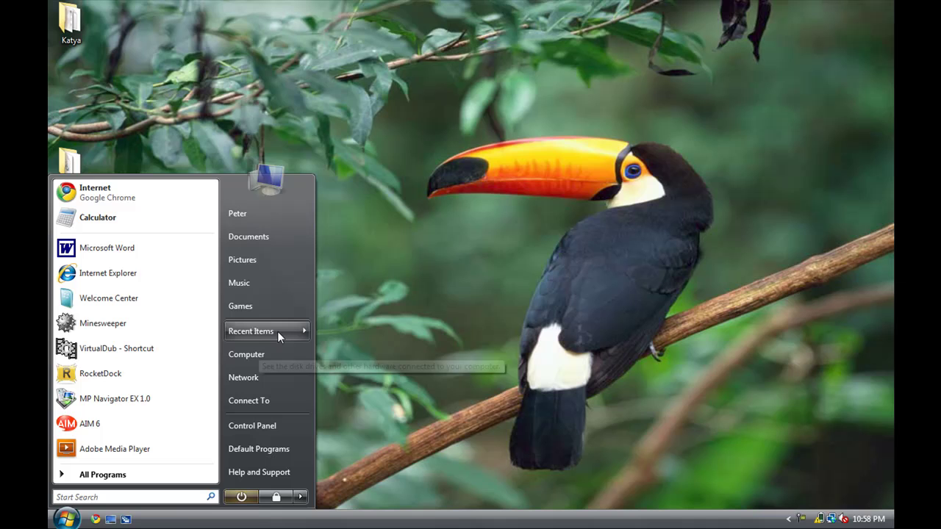
left_click(266, 350)
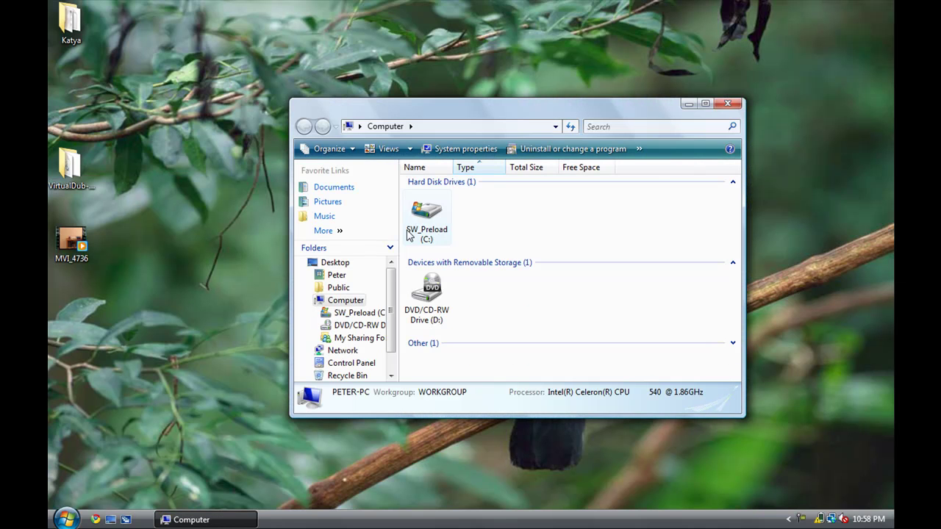
mouse_move(408, 234)
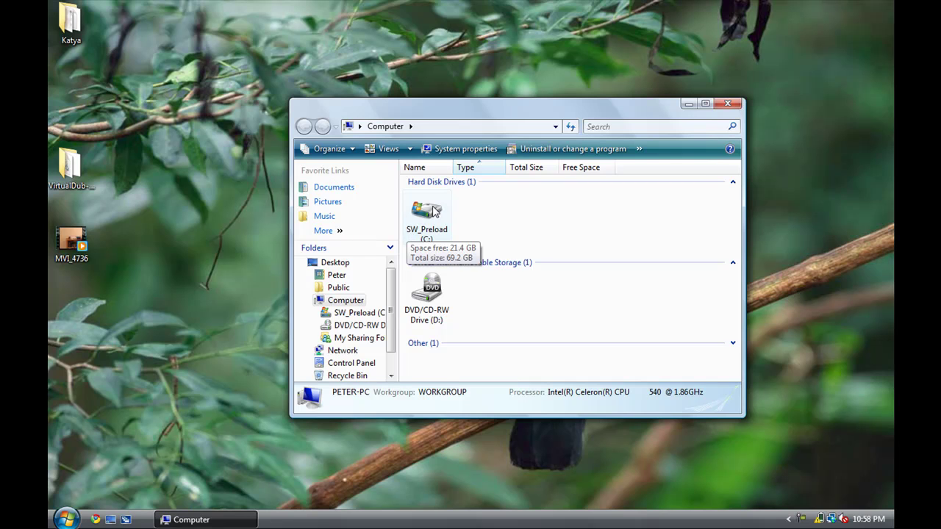
double_click(426, 212)
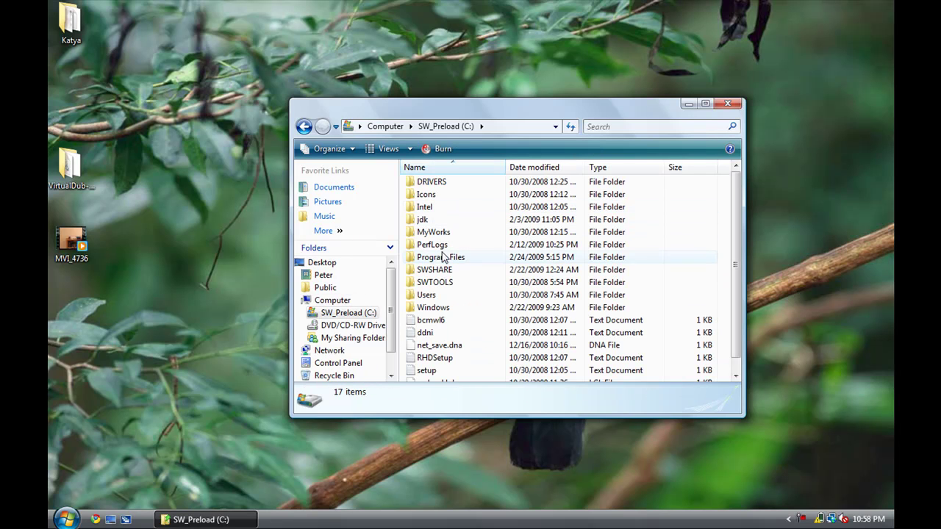
double_click(448, 258)
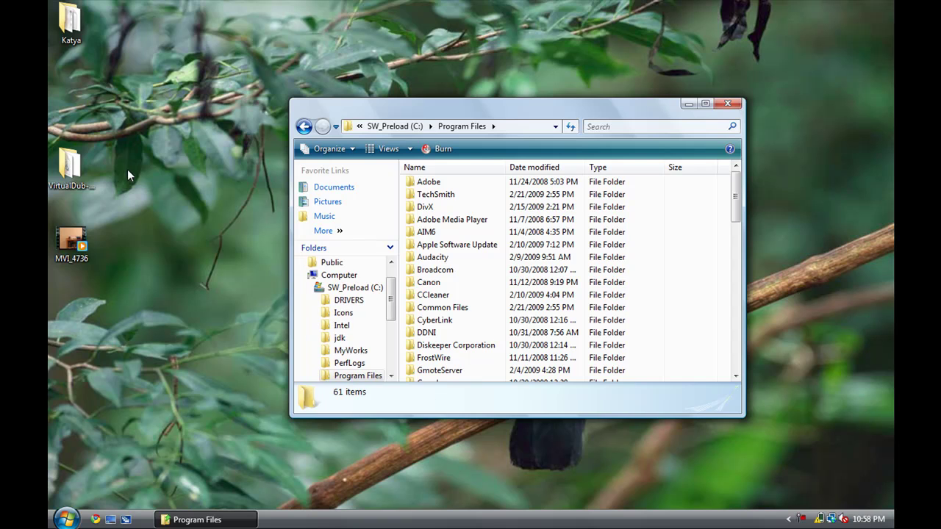
- Drag the VirtualDub-1.9.0 folder into Program Files, decline the merge, and close the window
left_click_drag(76, 163, 450, 404)
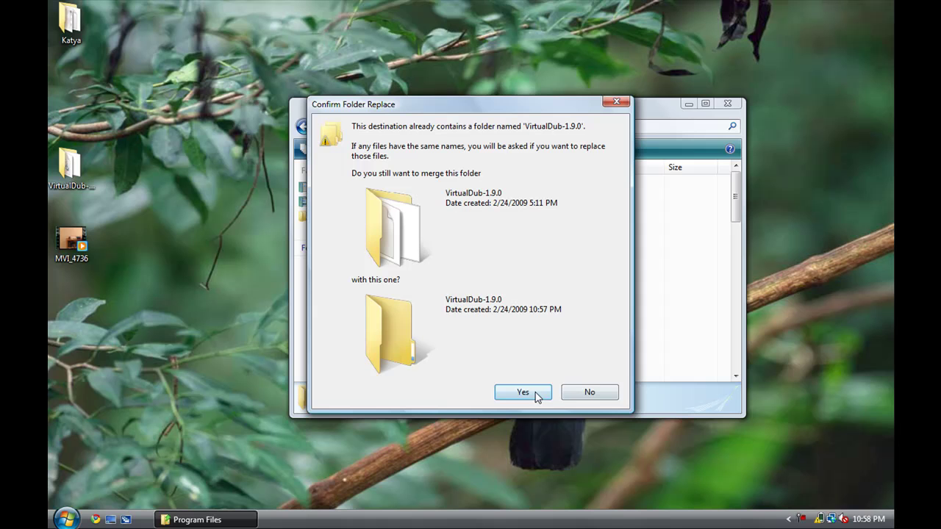
left_click(590, 392)
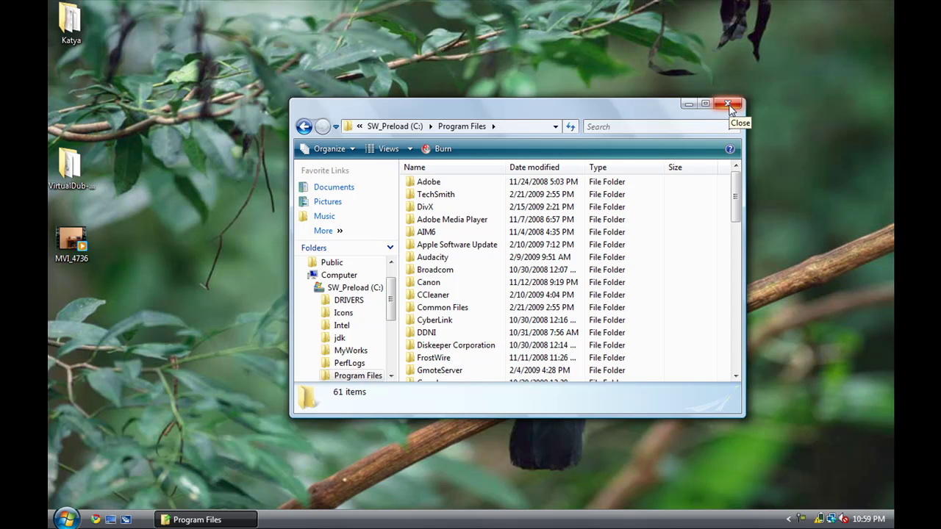
left_click(728, 105)
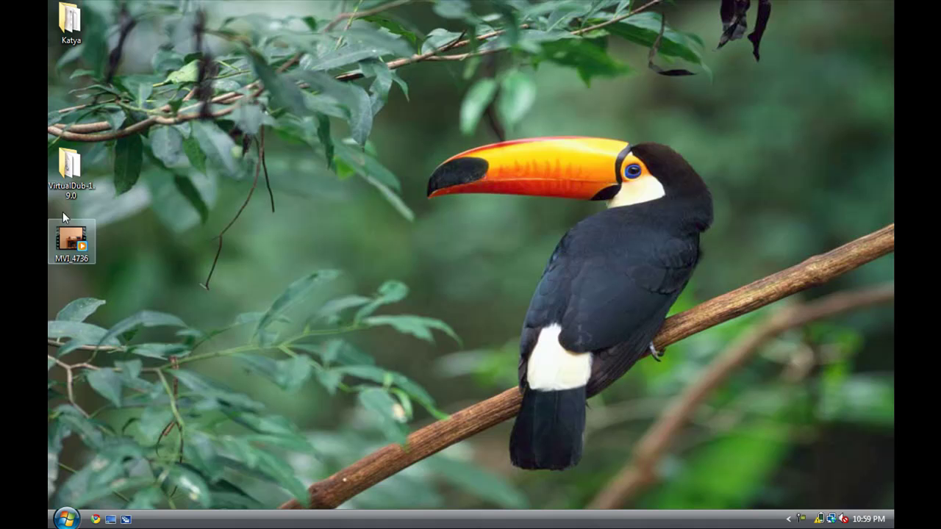
- Delete the leftover VirtualDub-1.9.0 folder from the desktop to the Recycle Bin
left_click(72, 194)
key("Delete")
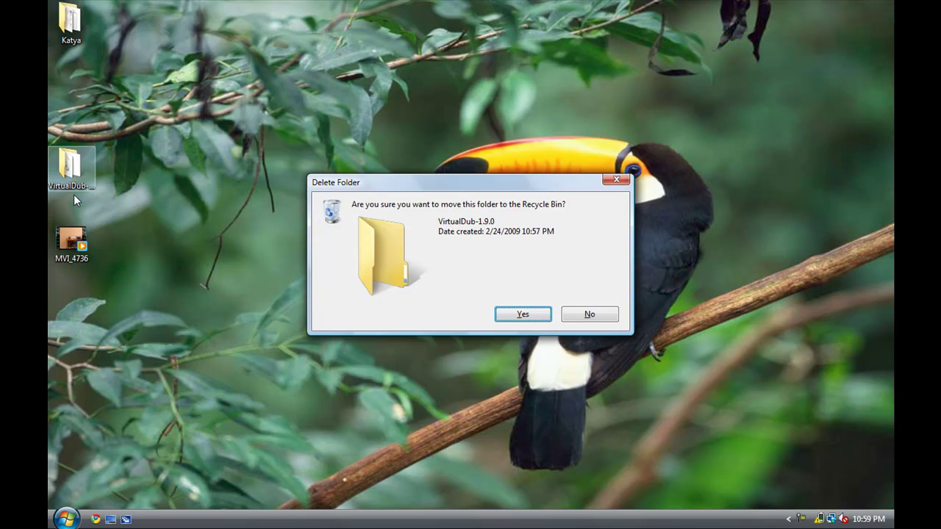
key("Return")
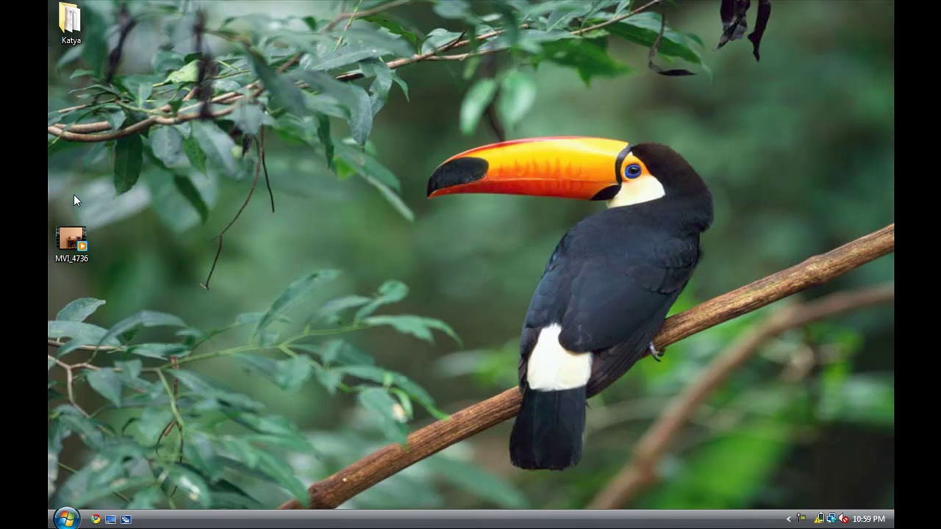
- Open Program Files > VirtualDub-1.9.0 on the C: drive via Start > Computer
left_click(67, 519)
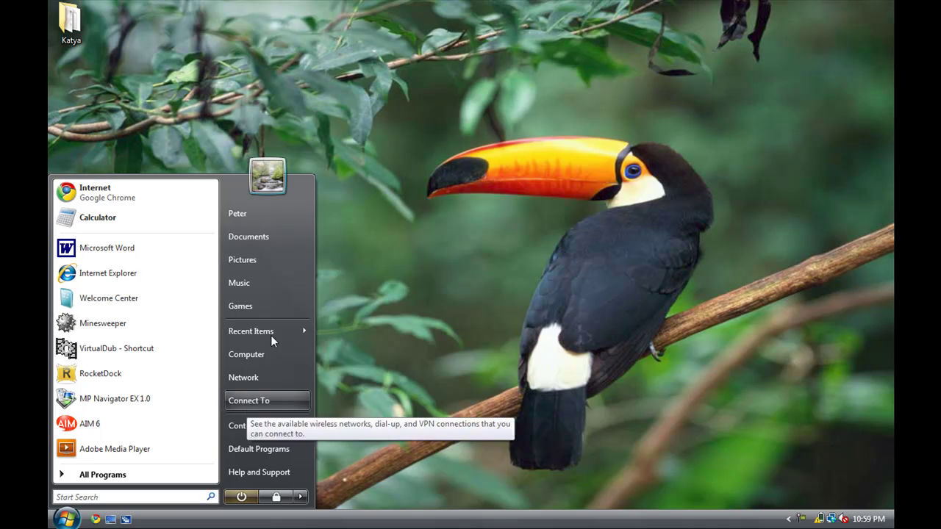
left_click(266, 354)
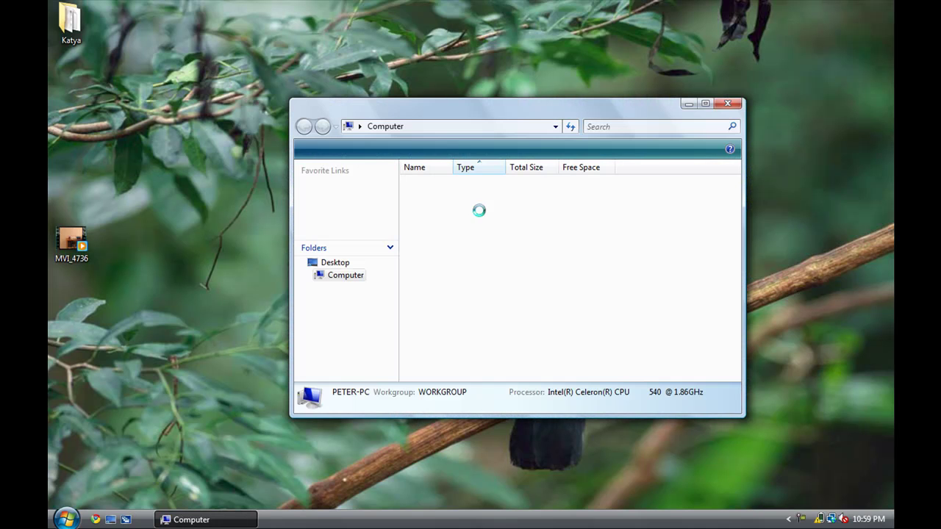
double_click(427, 212)
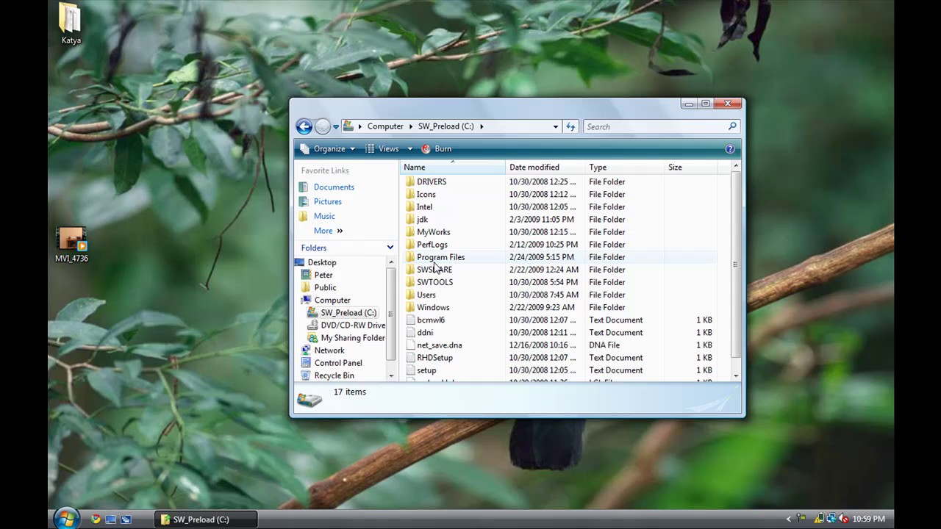
double_click(438, 257)
left_click_drag(737, 200, 736, 356)
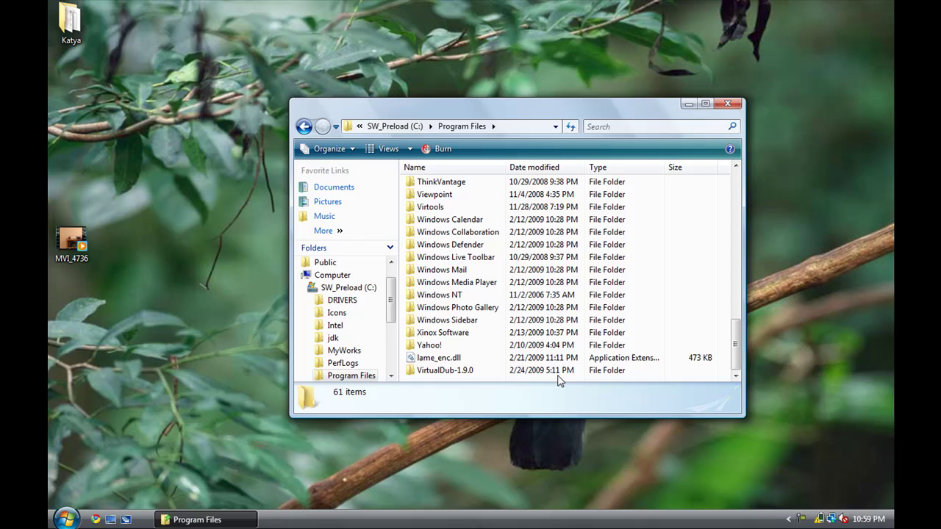
double_click(556, 371)
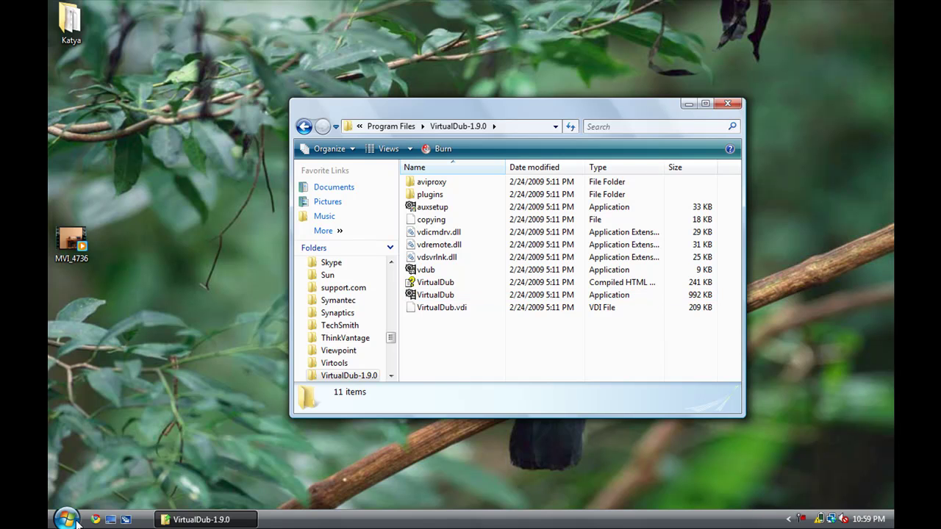
- Copy VirtualDub.exe, paste it as a desktop shortcut, and close the VirtualDub-1.9.0 window
right_click(448, 295)
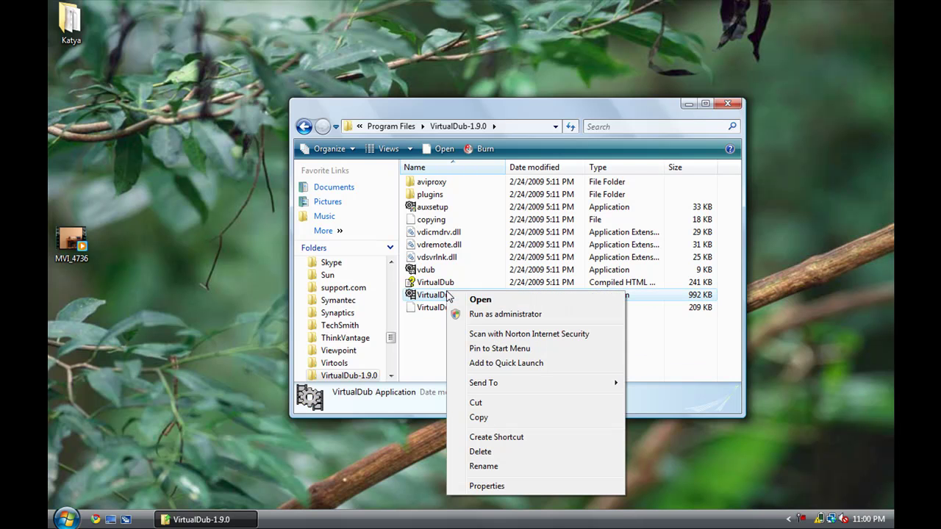
left_click(478, 418)
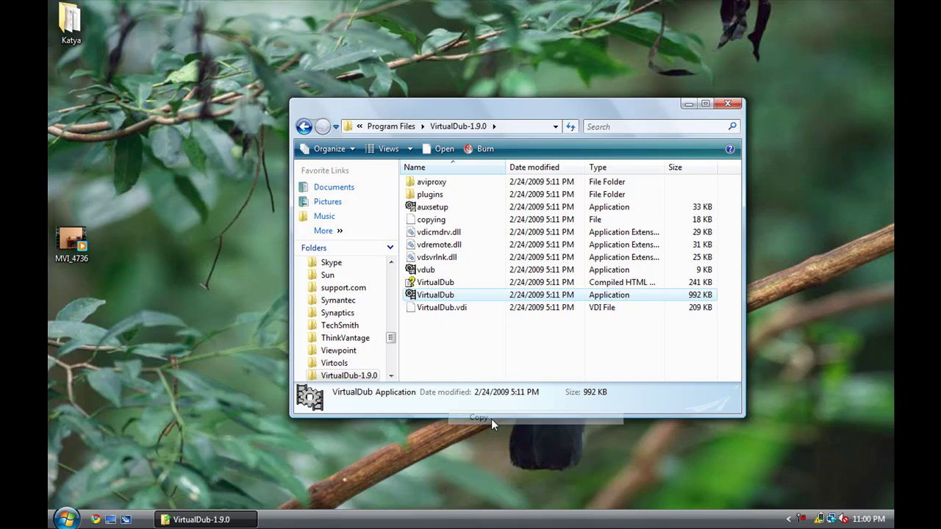
right_click(171, 269)
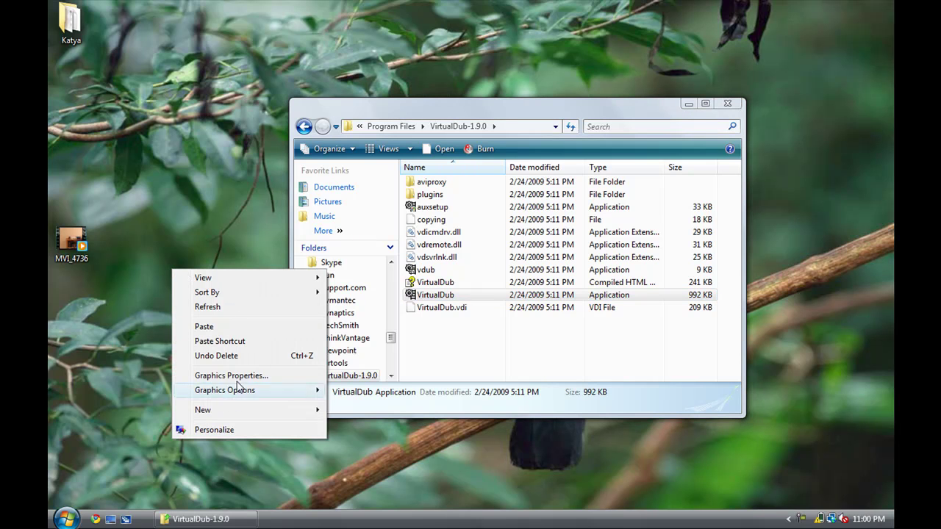
left_click(216, 341)
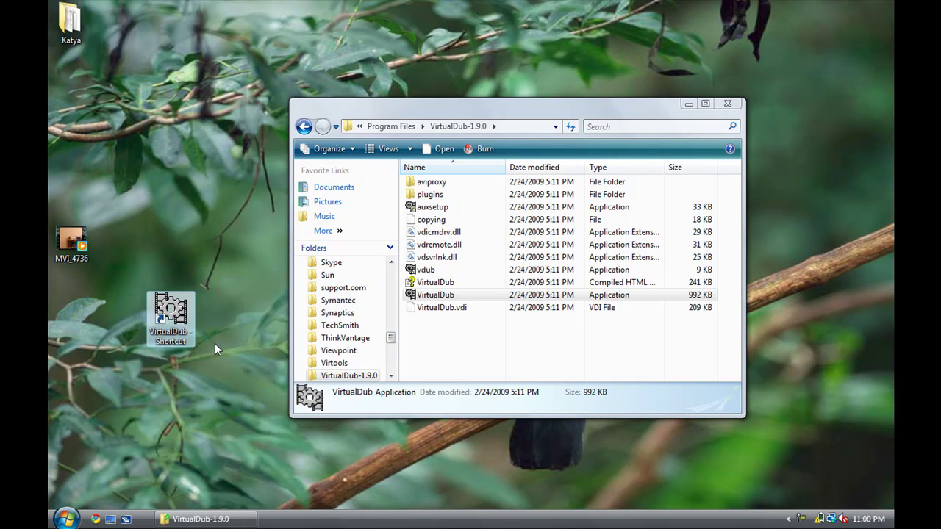
left_click(727, 104)
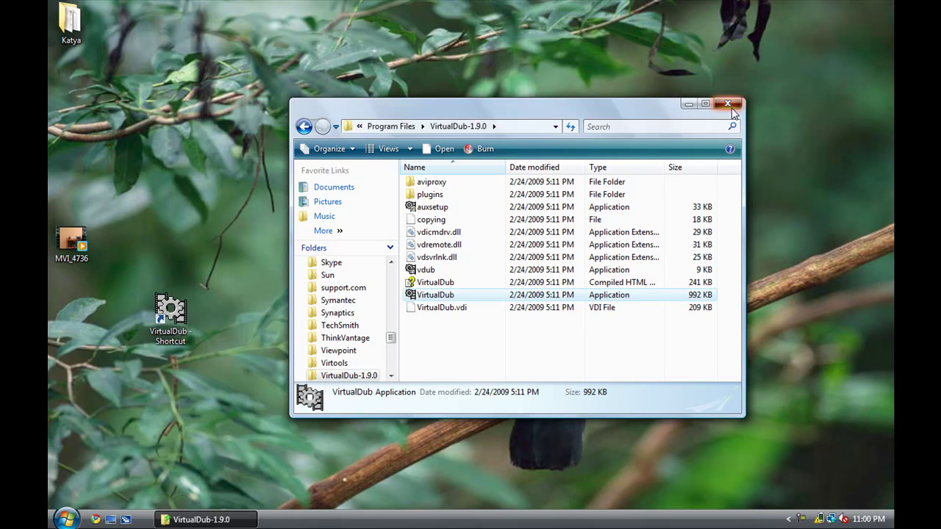
right_click(51, 527)
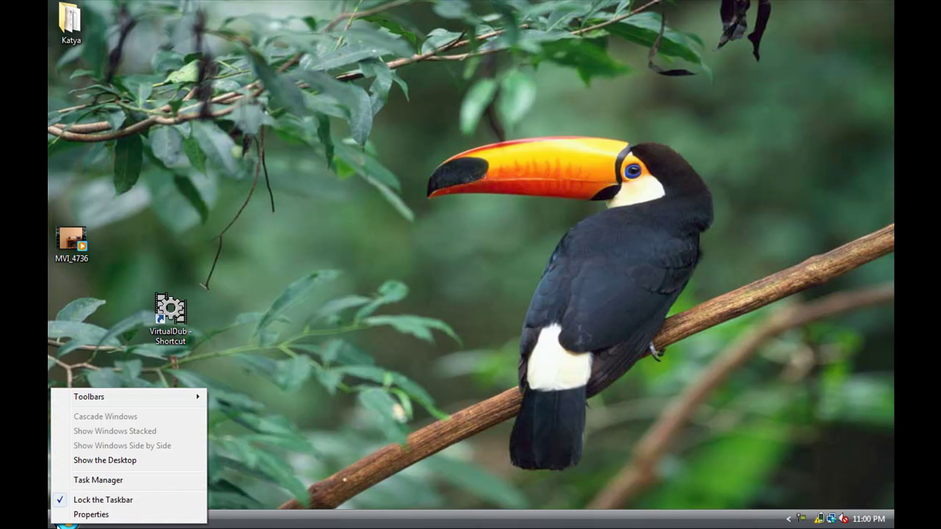
right_click(59, 525)
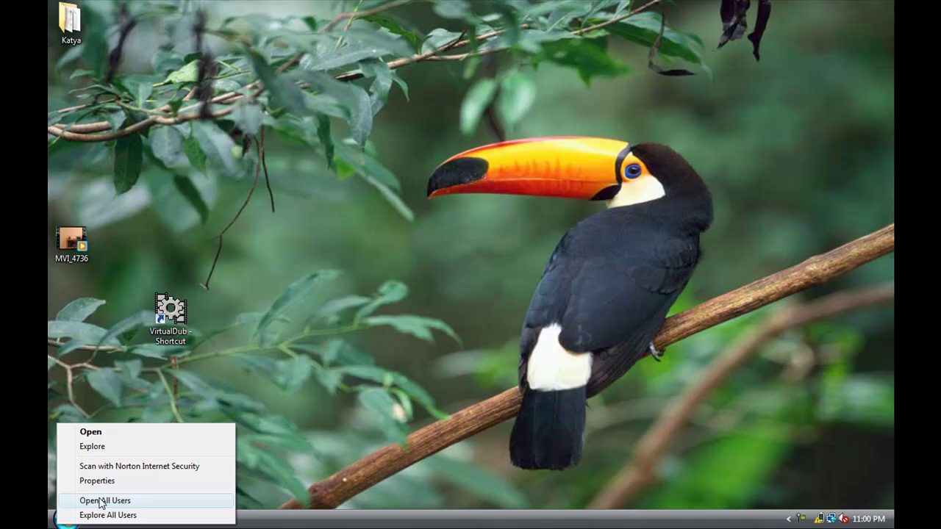
left_click(103, 503)
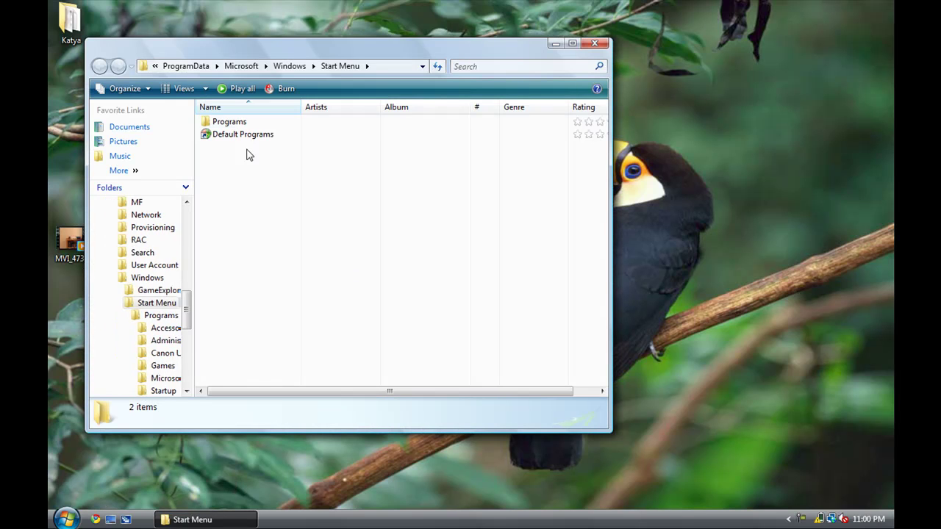
double_click(237, 122)
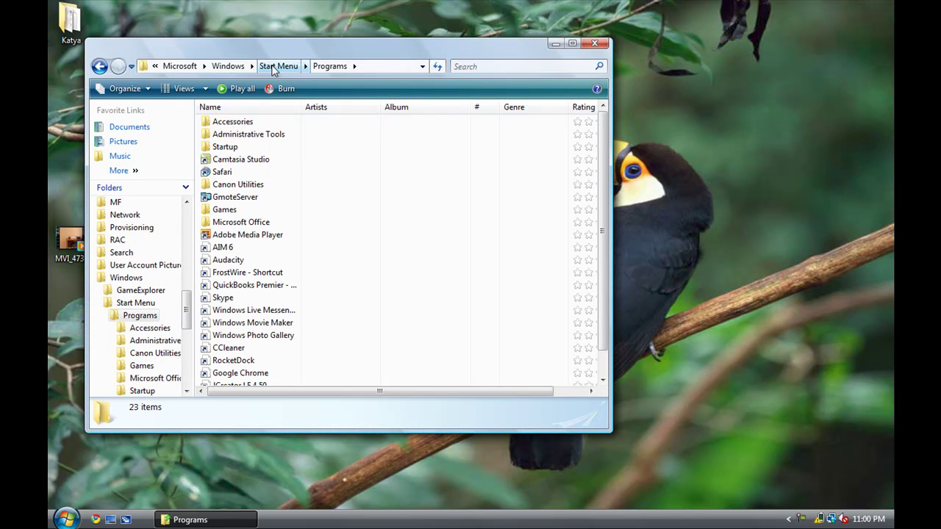
left_click_drag(275, 57, 479, 71)
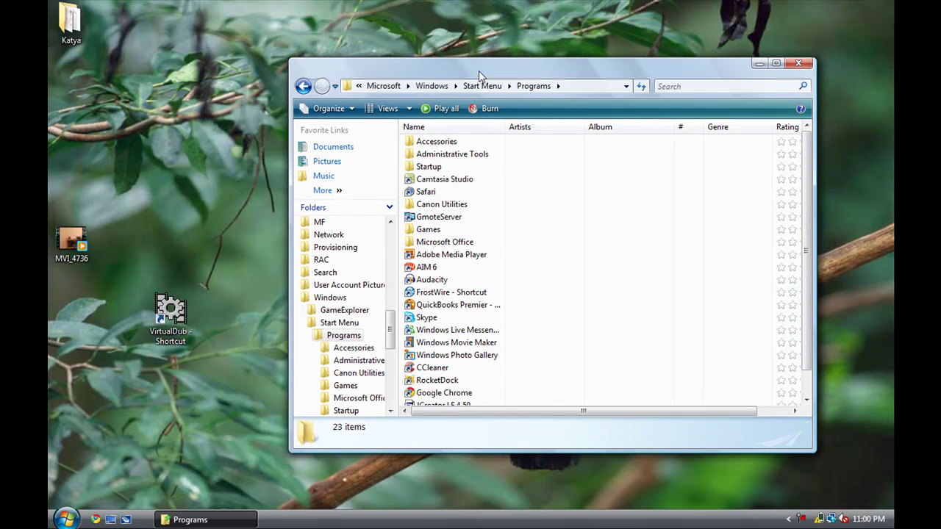
right_click(174, 314)
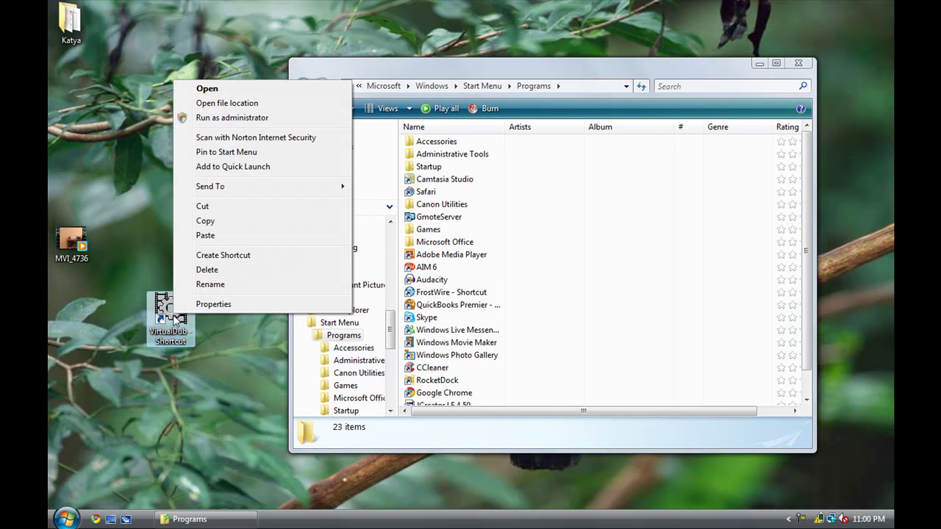
left_click(242, 221)
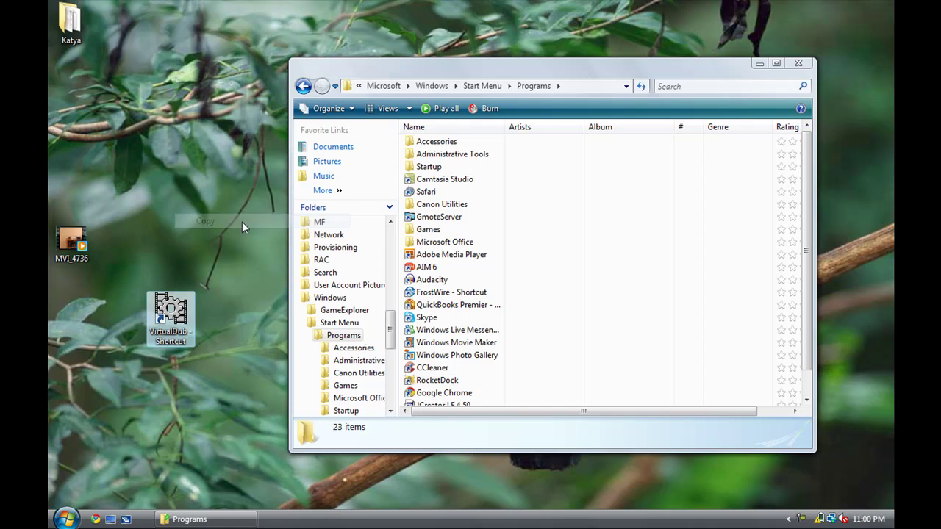
left_click(463, 427)
right_click(463, 427)
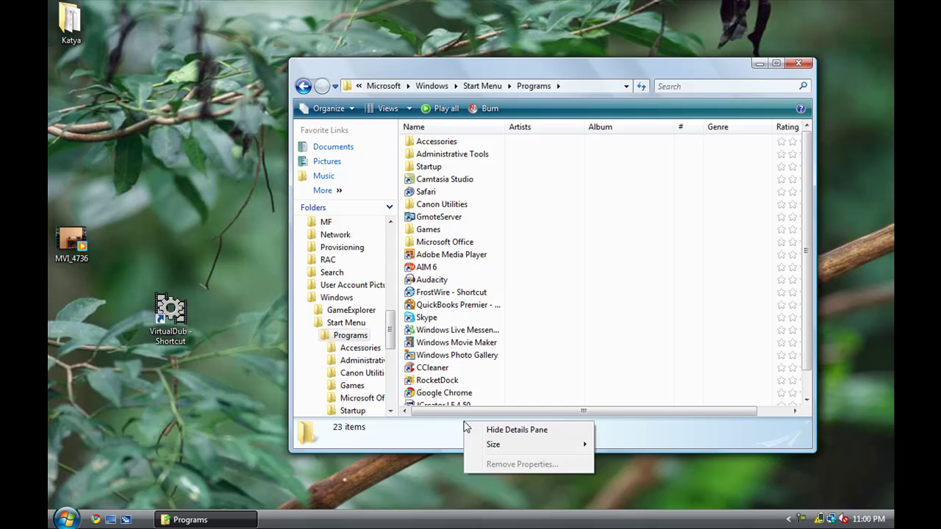
left_click(464, 142)
right_click(466, 139)
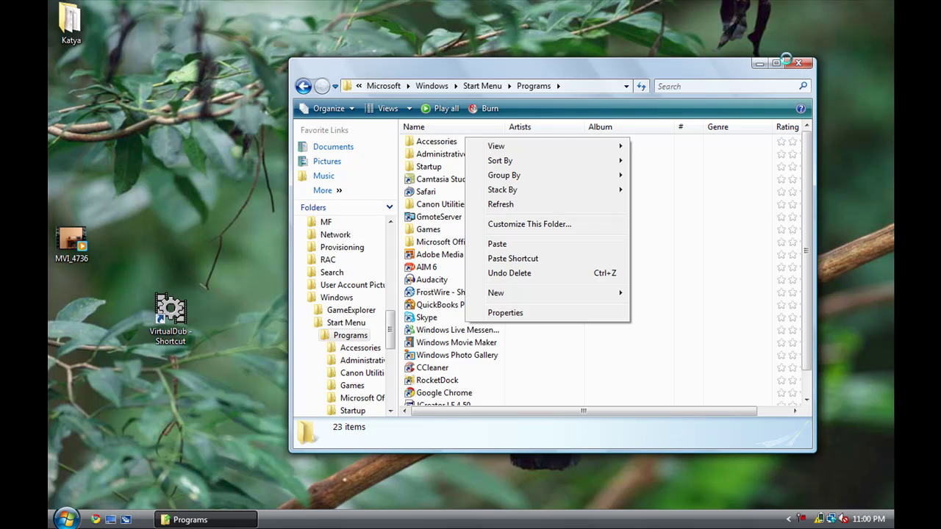
left_click(796, 61)
left_click(795, 62)
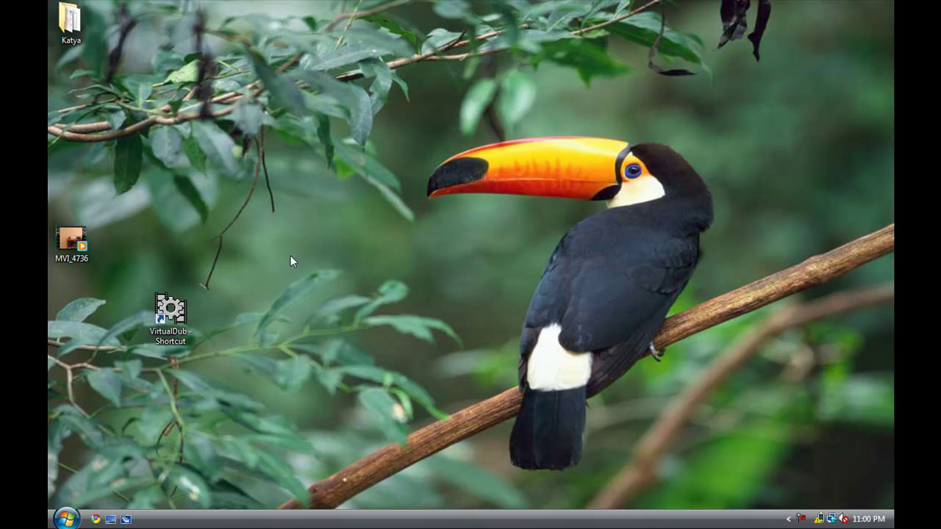
left_click_drag(342, 333, 147, 315)
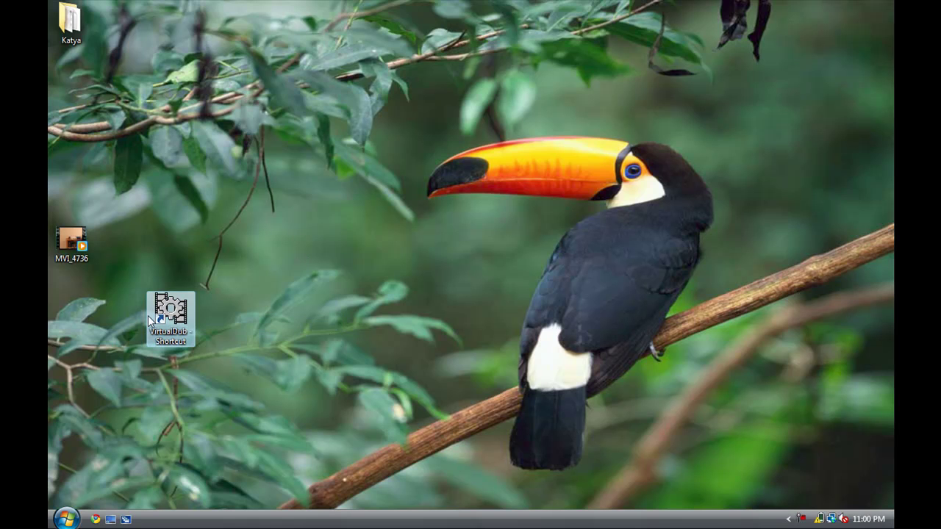